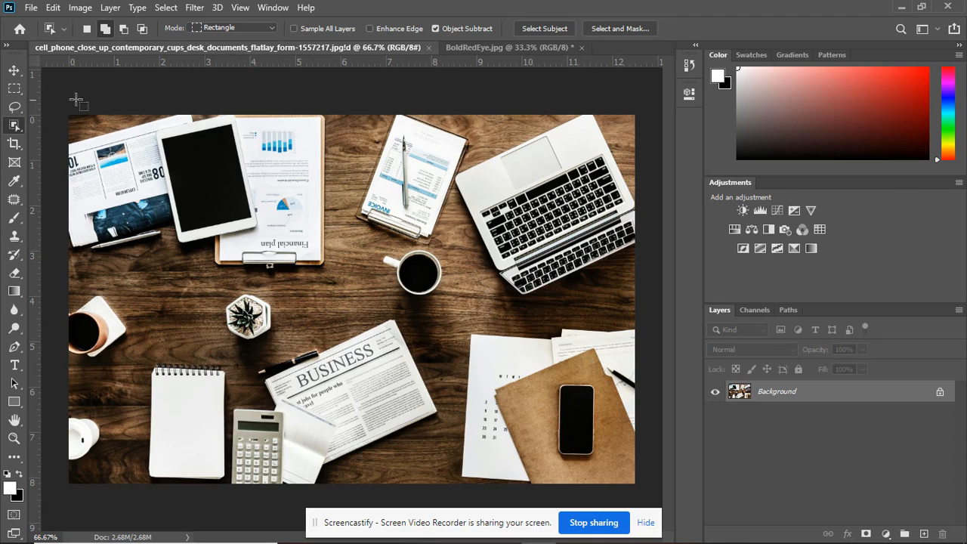
# - Select the coffee cup with the Object Selection Tool in Rectangle mode and inspect the selection edge up close
pyautogui.rightClick(21, 132)
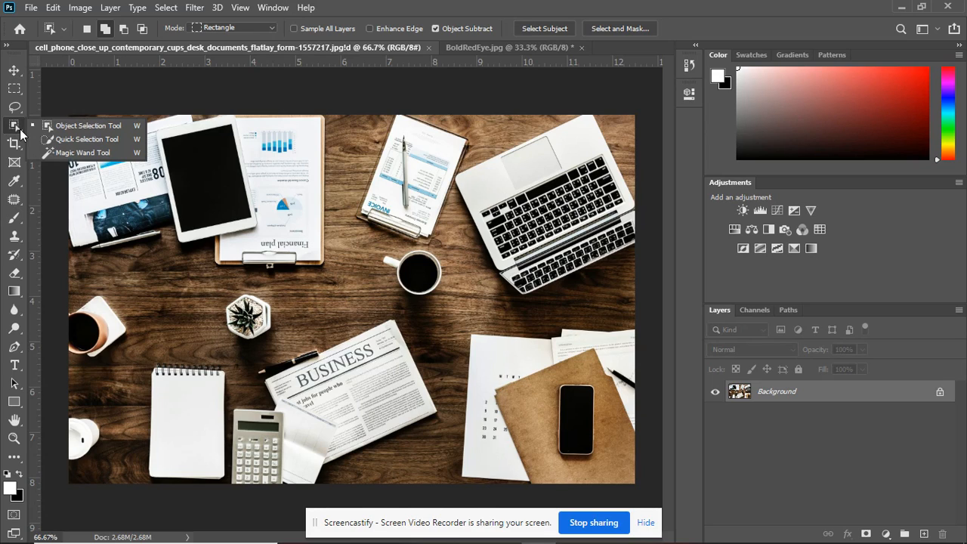
pyautogui.click(90, 125)
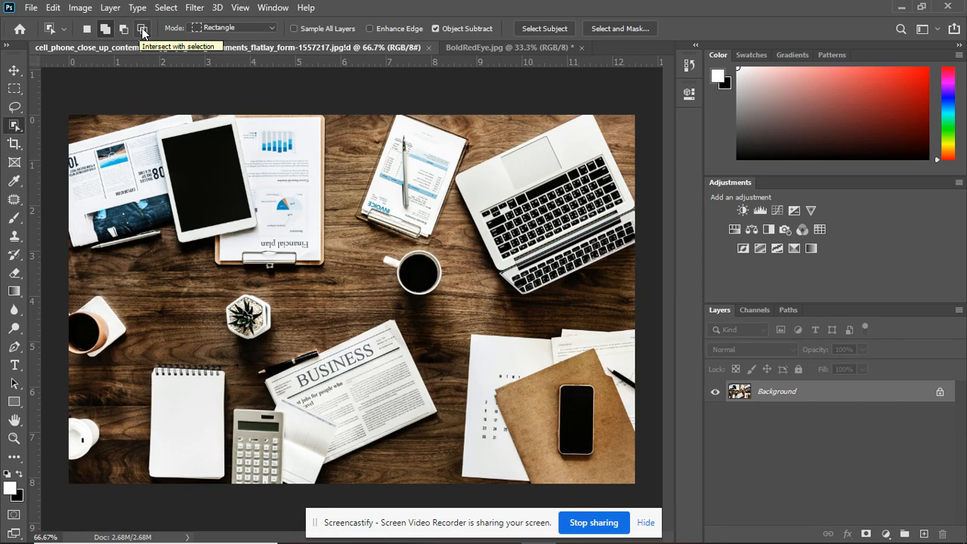
pyautogui.click(273, 28)
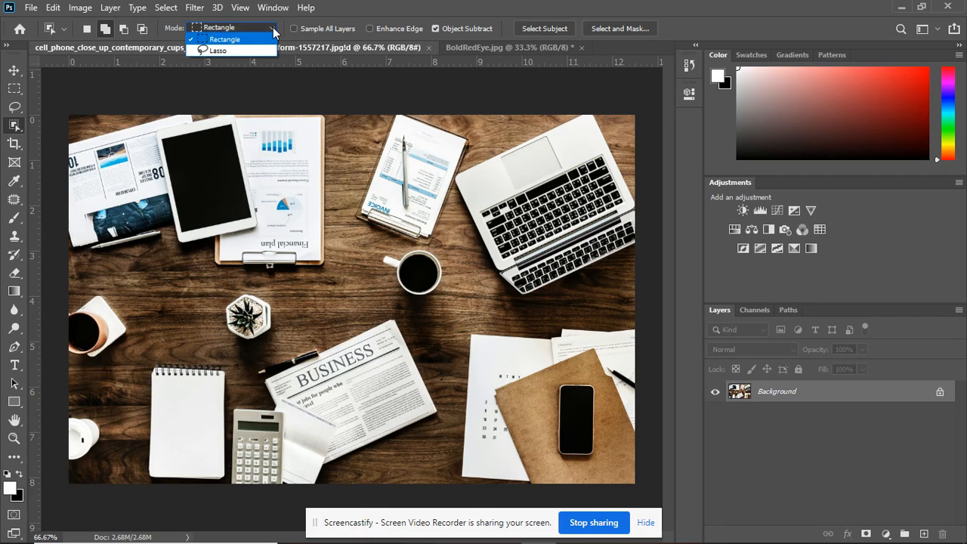
pyautogui.click(250, 40)
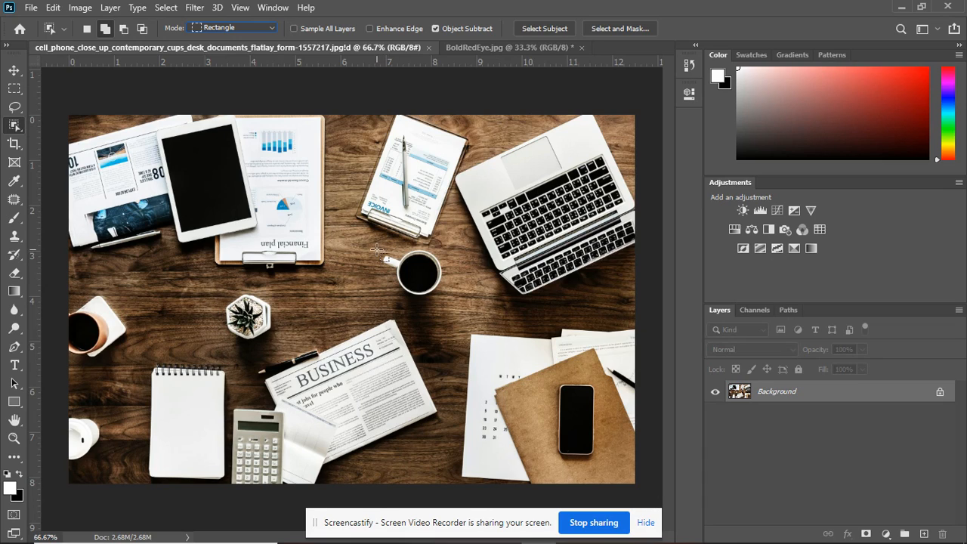
pyautogui.moveTo(376, 242); pyautogui.dragTo(452, 306)
pyautogui.click(13, 438)
pyautogui.click(412, 272)
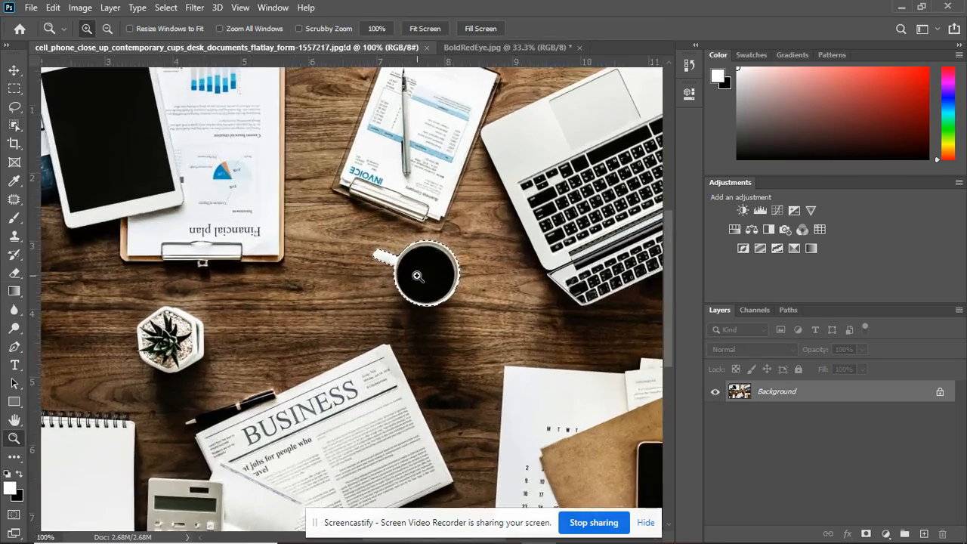
pyautogui.click(417, 275)
pyautogui.click(417, 275)
pyautogui.click(417, 275)
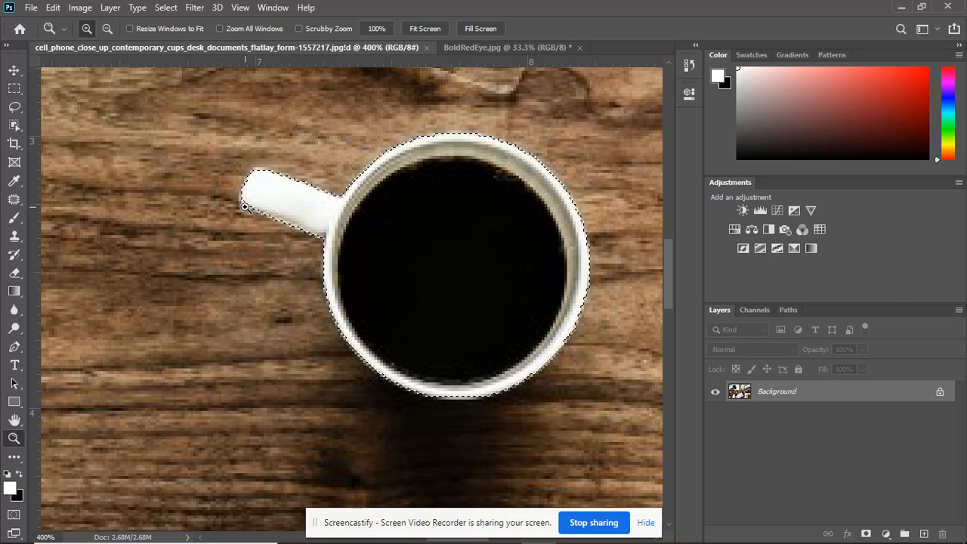
pyautogui.hotkey('ctrl', '0')
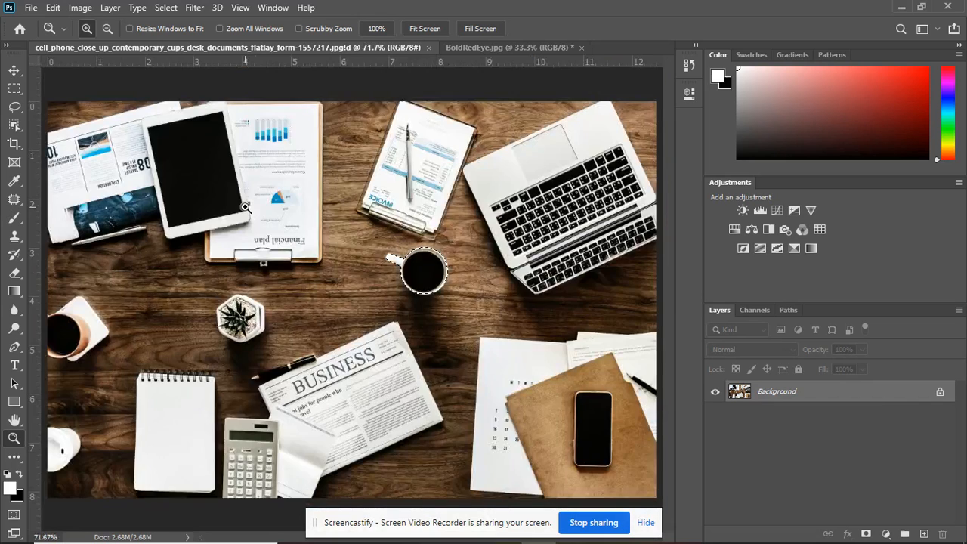
# - Add the potted succulent to the coffee cup selection with the Object Selection Tool, and clear the whole selection
pyautogui.click(13, 127)
pyautogui.moveTo(198, 285); pyautogui.dragTo(273, 350)
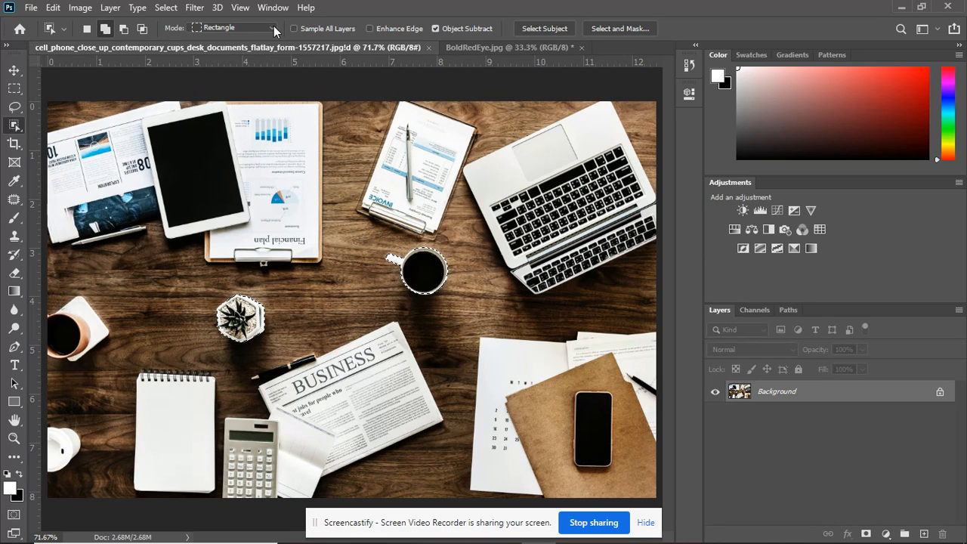
pyautogui.hotkey('ctrl', 'd')
# - Switch the Object Selection Tool to Lasso mode and outline the coffee cup to select it
pyautogui.click(273, 29)
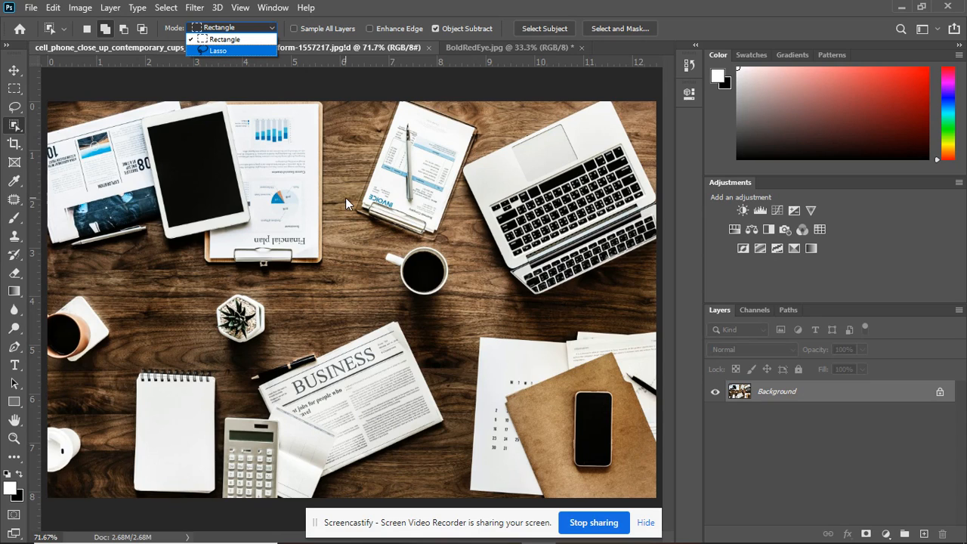
pyautogui.click(219, 50)
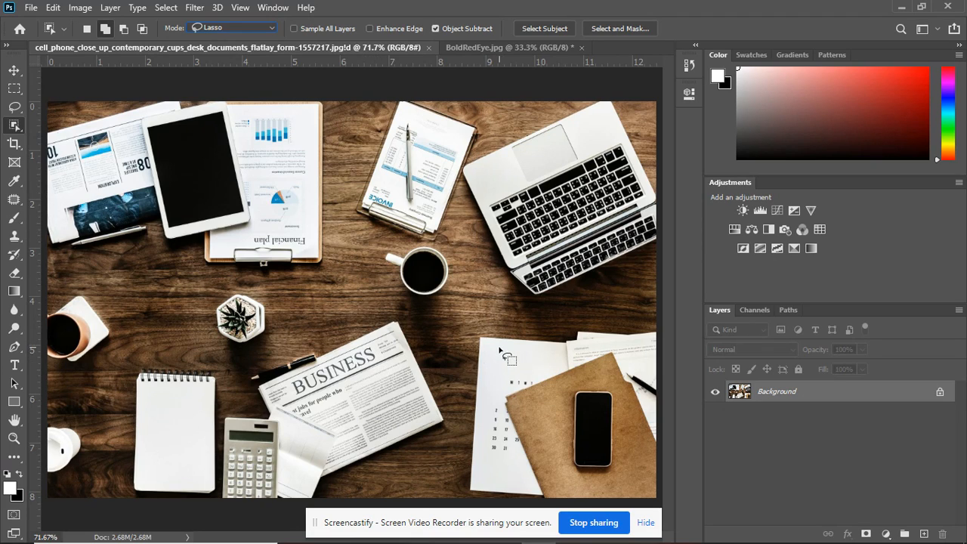
pyautogui.moveTo(438, 248)
pyautogui.mouseDown()
pyautogui.moveTo(382, 254)
pyautogui.moveTo(402, 298)
pyautogui.moveTo(420, 308)
pyautogui.moveTo(443, 298)
pyautogui.moveTo(452, 255)
pyautogui.moveTo(408, 266)
pyautogui.mouseUp()
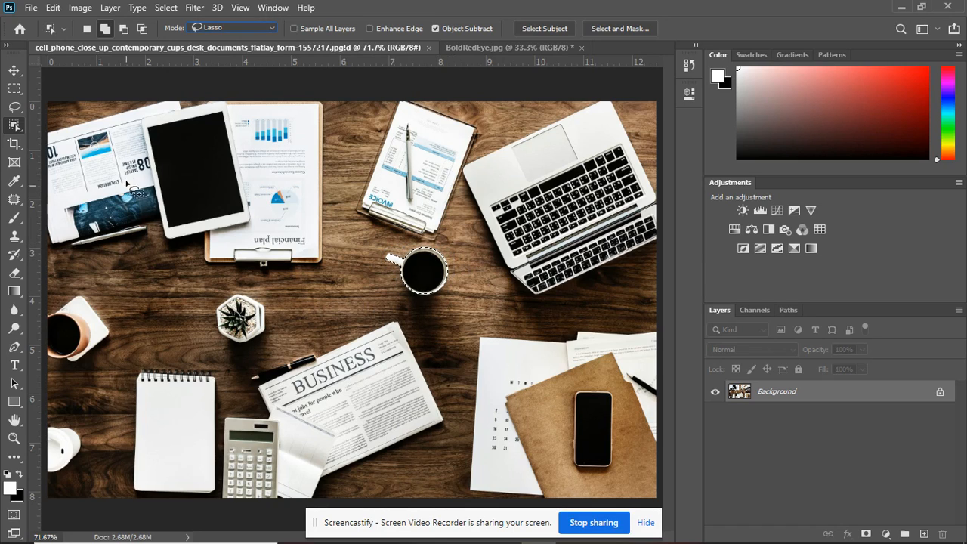
pyautogui.click(15, 107)
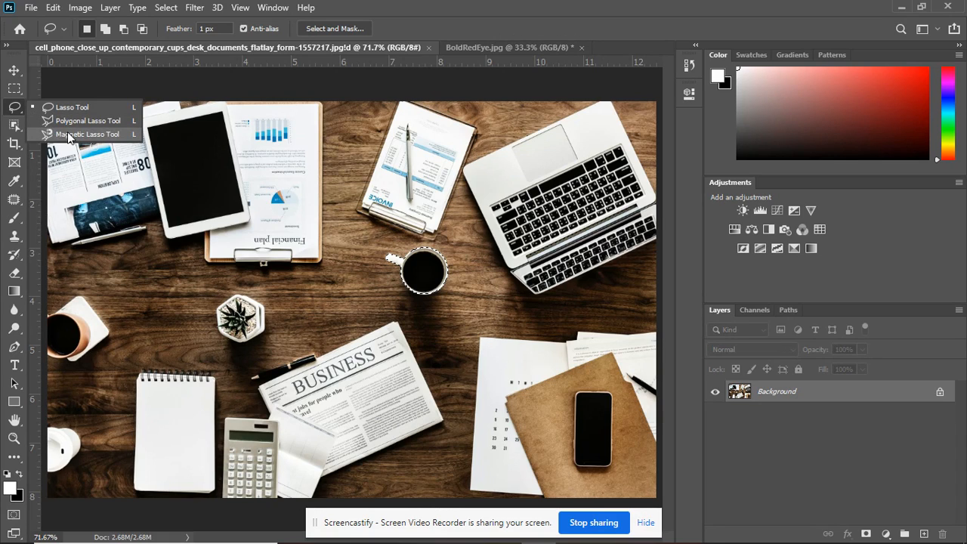
pyautogui.click(15, 126)
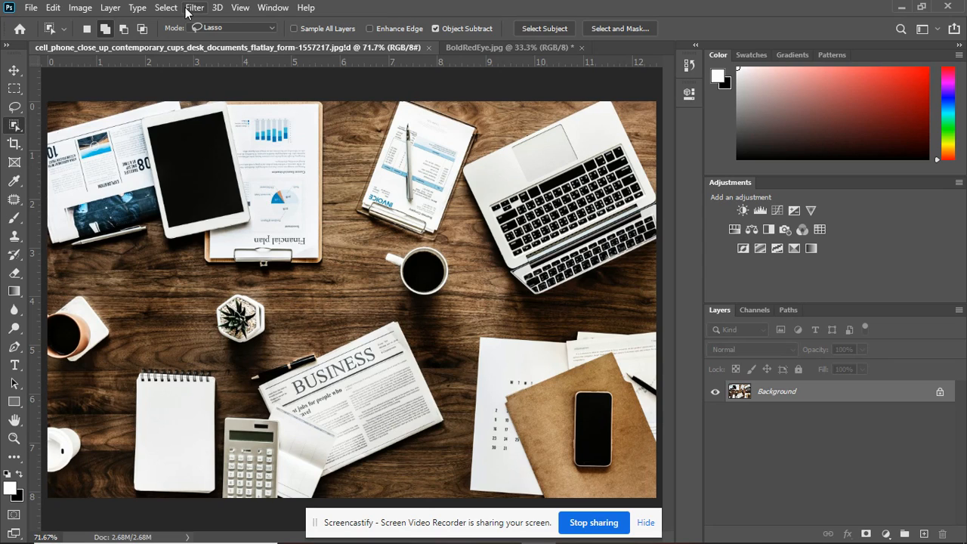
pyautogui.click(16, 146)
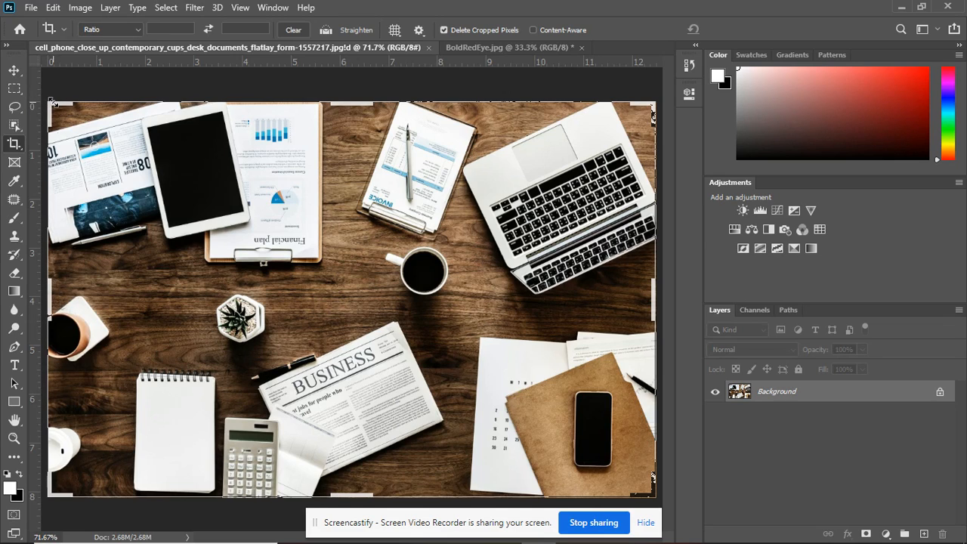
pyautogui.moveTo(53, 102); pyautogui.dragTo(122, 160)
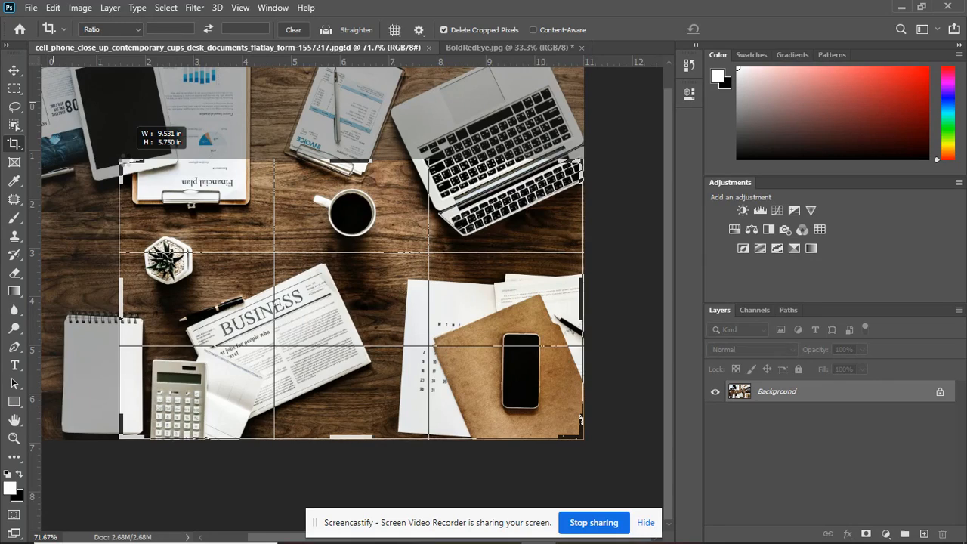
pyautogui.moveTo(122, 160); pyautogui.dragTo(83, 100)
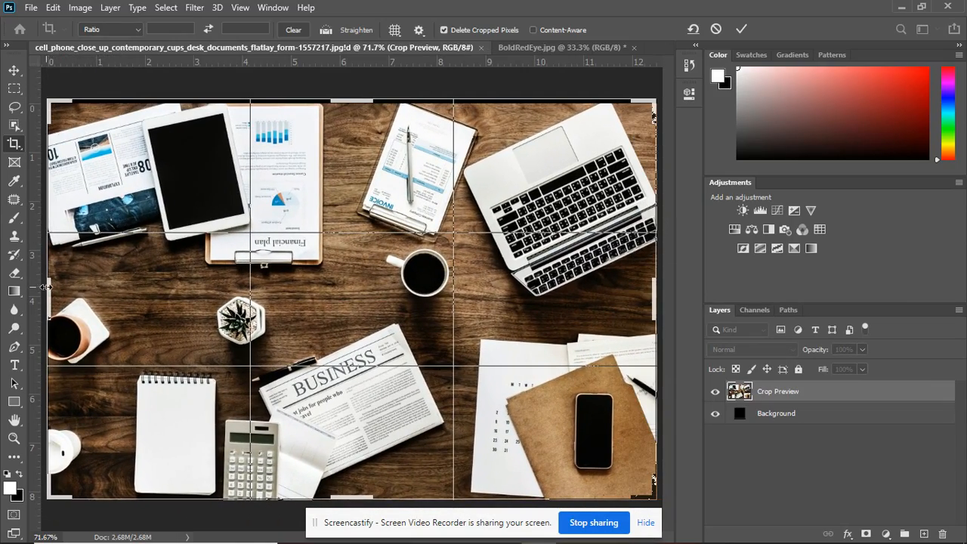
pyautogui.moveTo(50, 287); pyautogui.dragTo(89, 306)
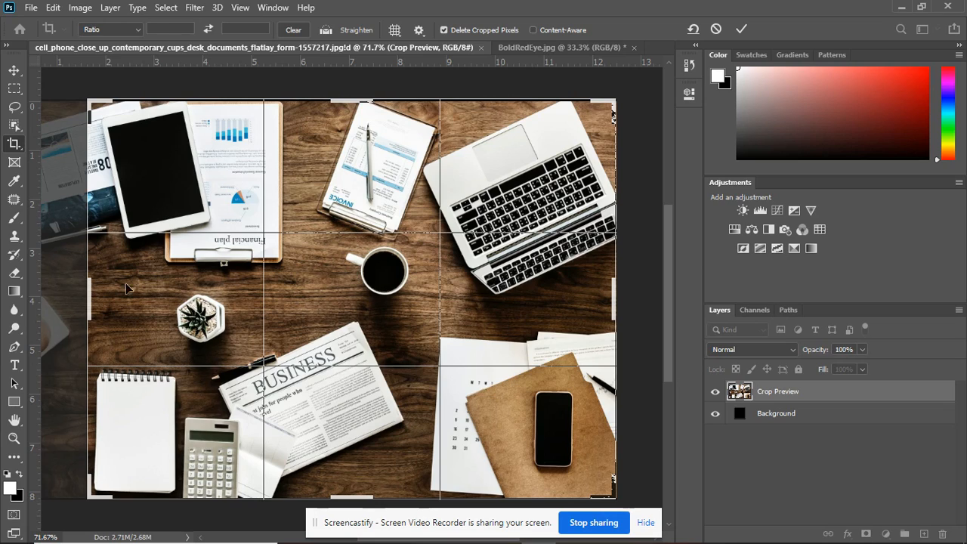
pyautogui.moveTo(90, 292); pyautogui.dragTo(52, 294)
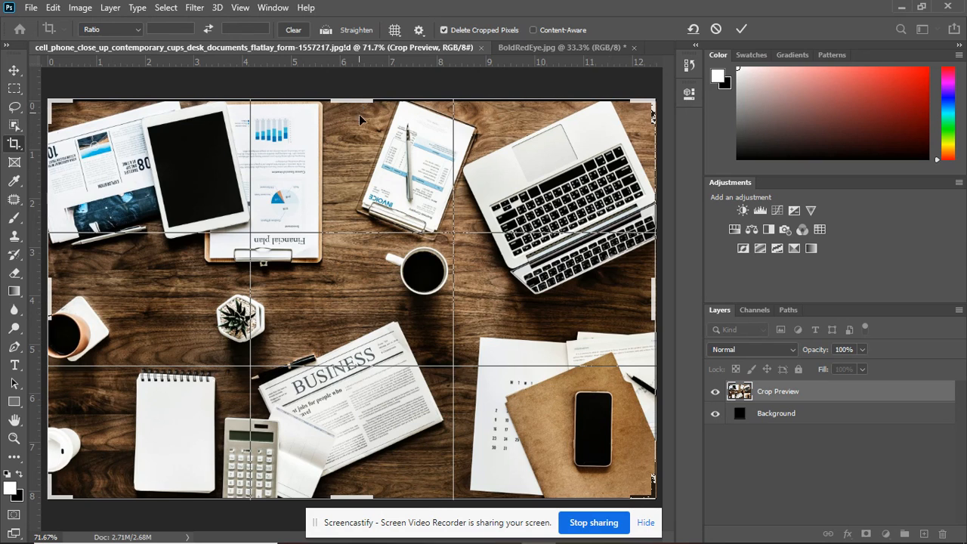
pyautogui.moveTo(357, 100); pyautogui.dragTo(359, 175)
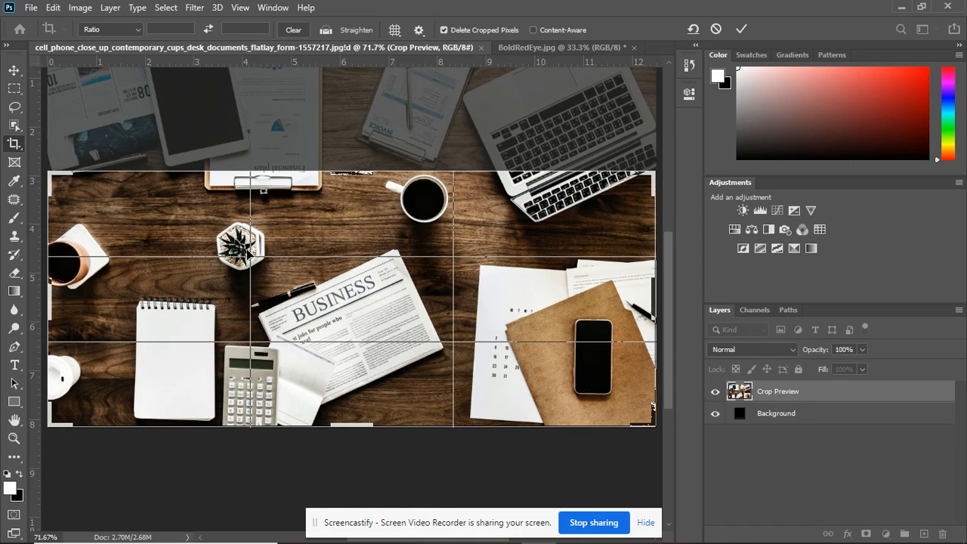
pyautogui.click(716, 31)
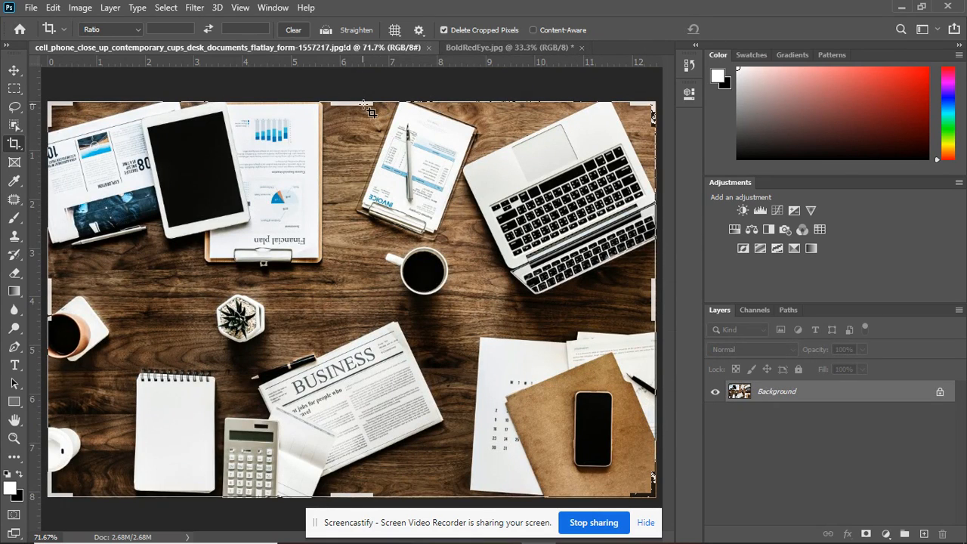
# - Try cropping off the image's upper part down to just above the coffee cup, and undo the crop
pyautogui.moveTo(358, 100); pyautogui.dragTo(358, 172)
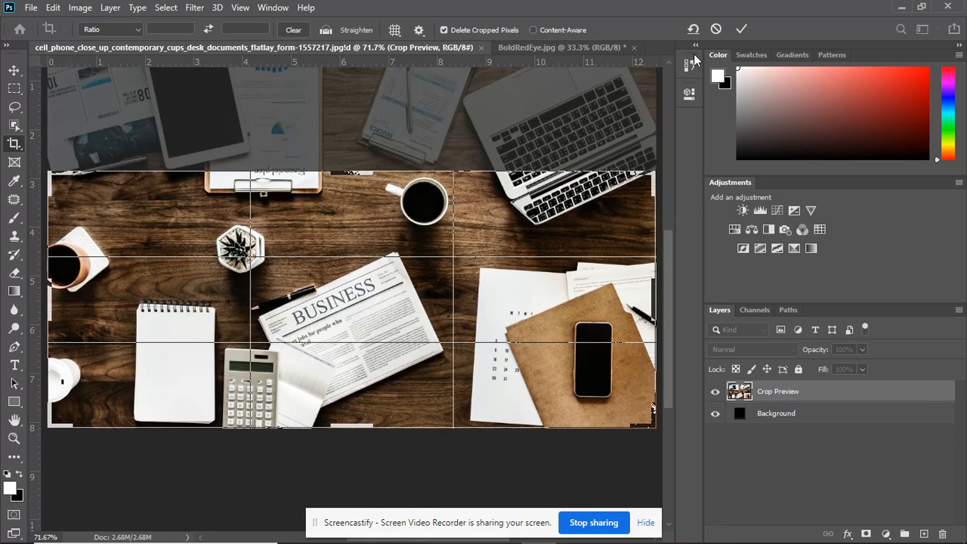
pyautogui.click(744, 29)
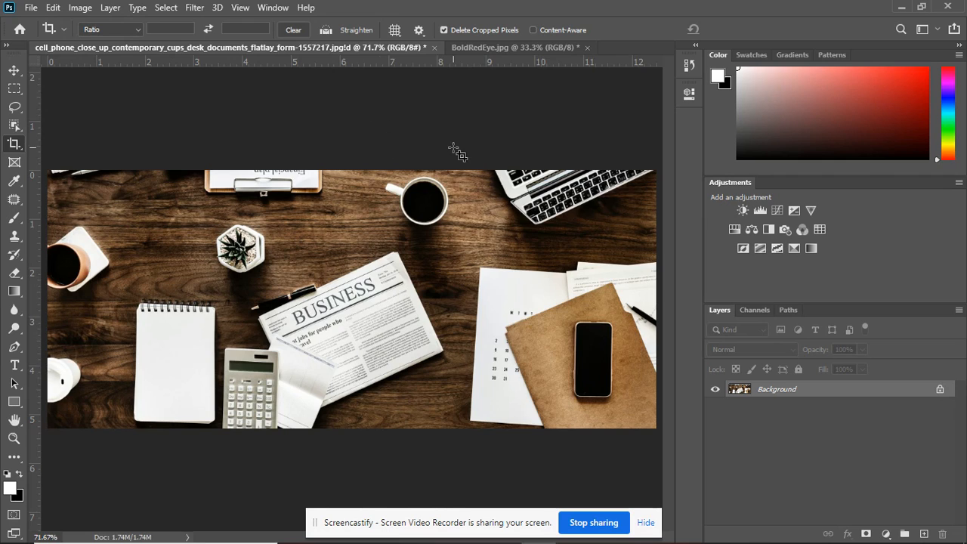
pyautogui.hotkey('ctrl', 'z')
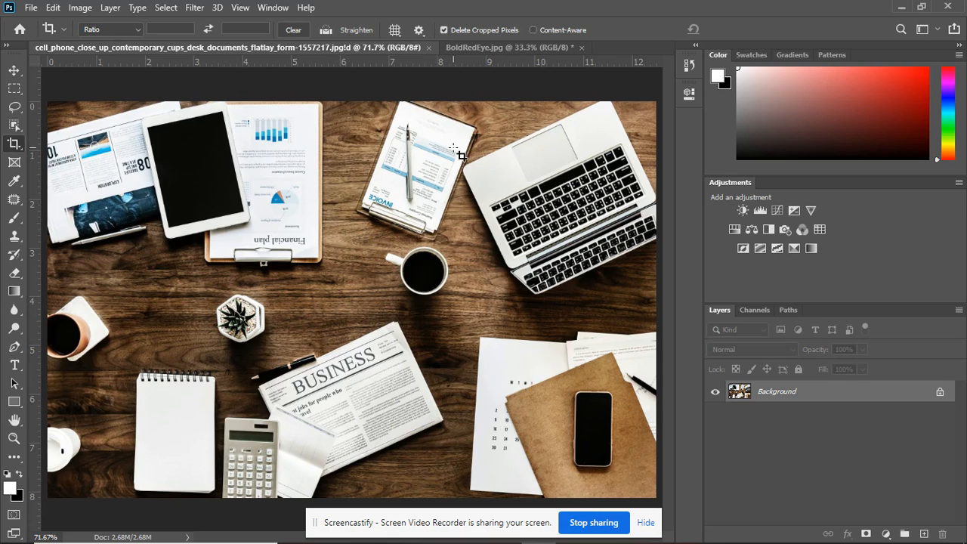
# - Crop the image inward from its upper-left corner to about 11 × 7 inches
pyautogui.click(16, 148)
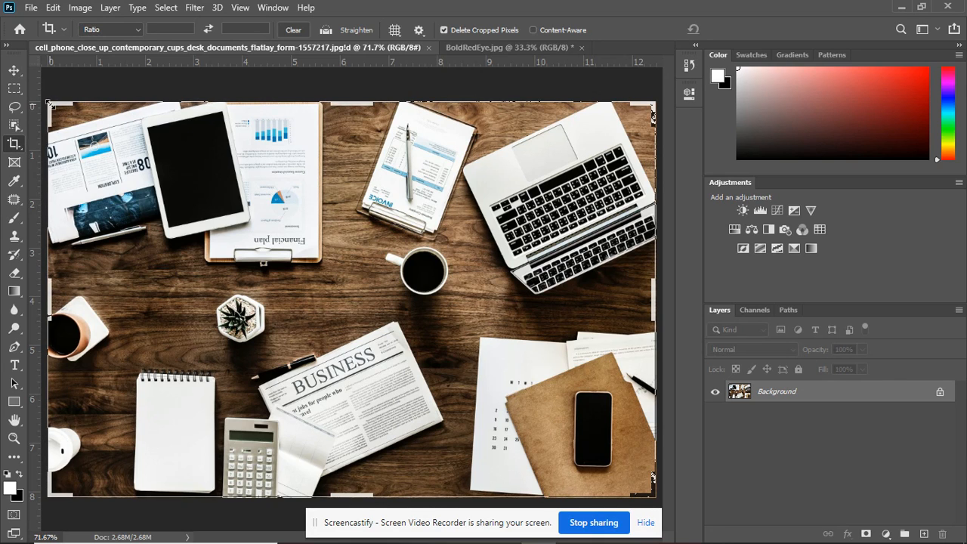
pyautogui.moveTo(50, 105); pyautogui.dragTo(113, 153)
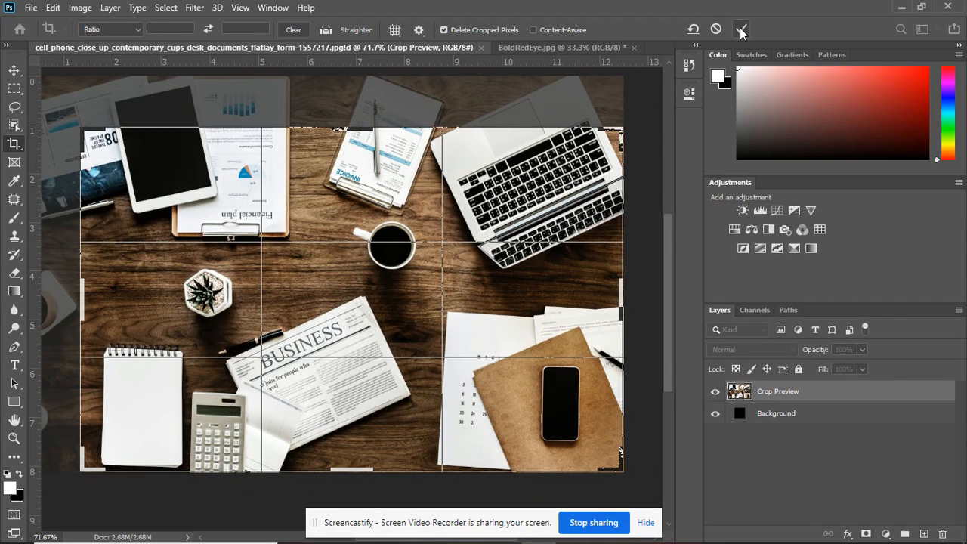
pyautogui.press('Return')
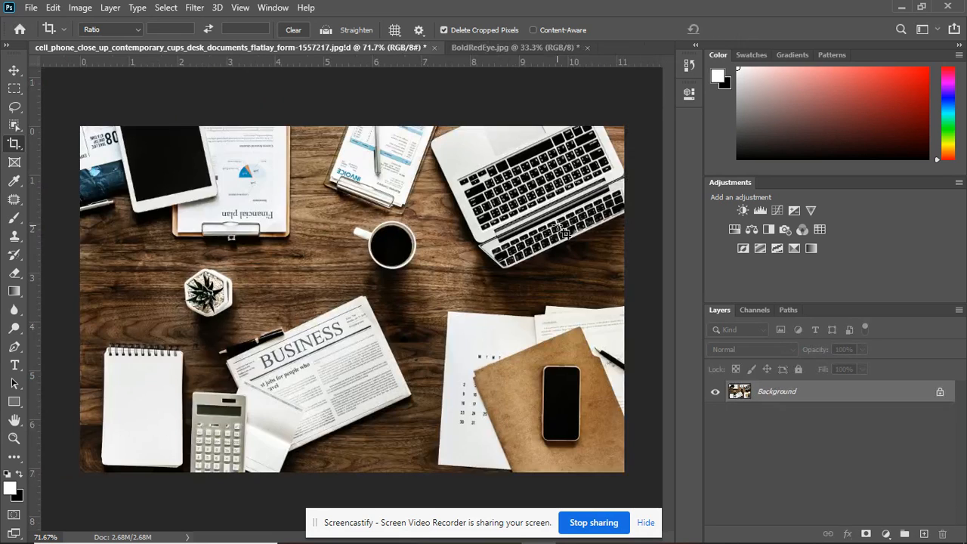